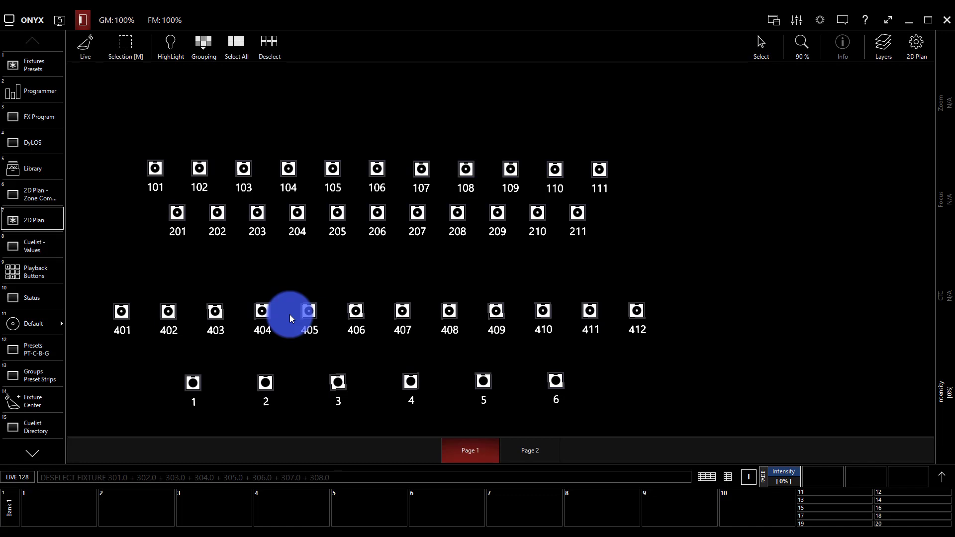
# Display the fixtures list, clear the current fixture selection with the command keypad, and move the keypad away from the middle of the grid
pyautogui.click(729, 476)
pyautogui.click(728, 476)
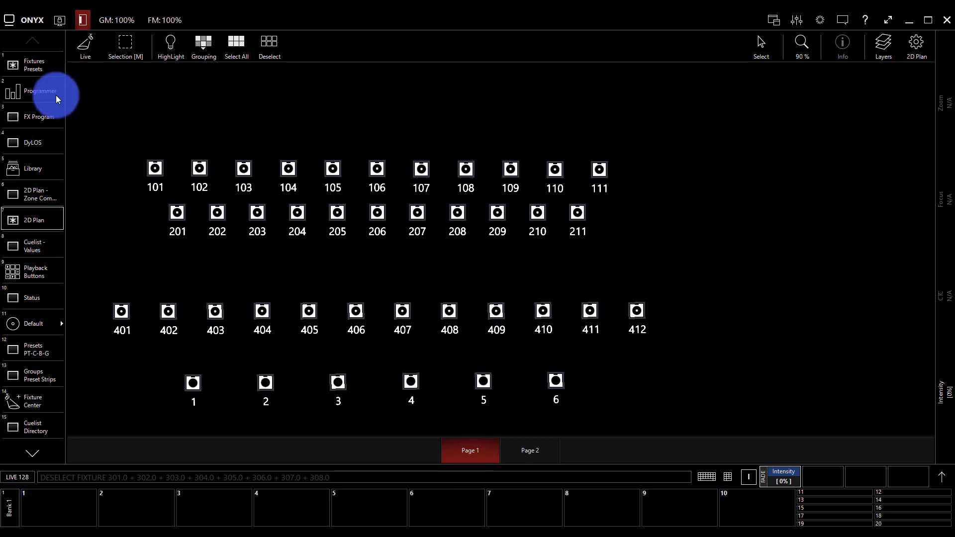
pyautogui.click(34, 69)
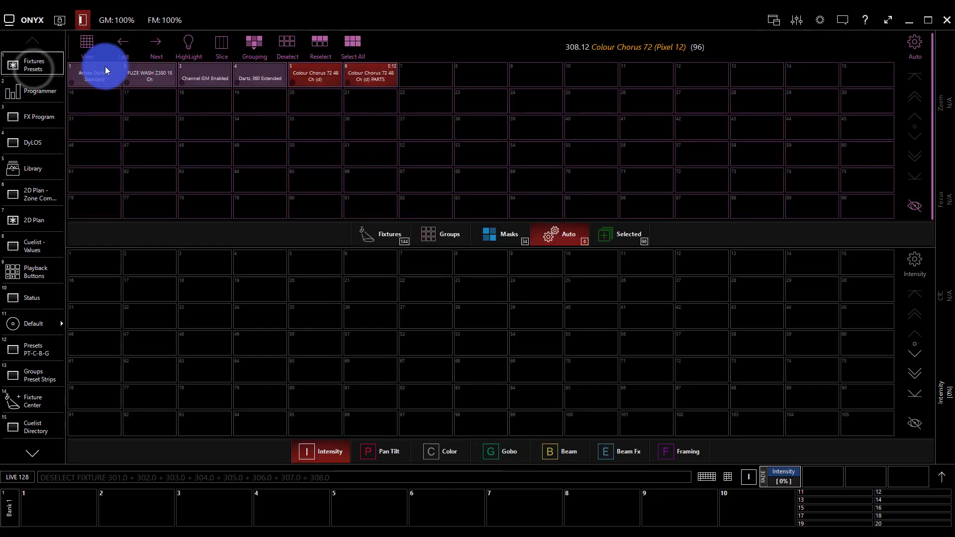
pyautogui.click(358, 240)
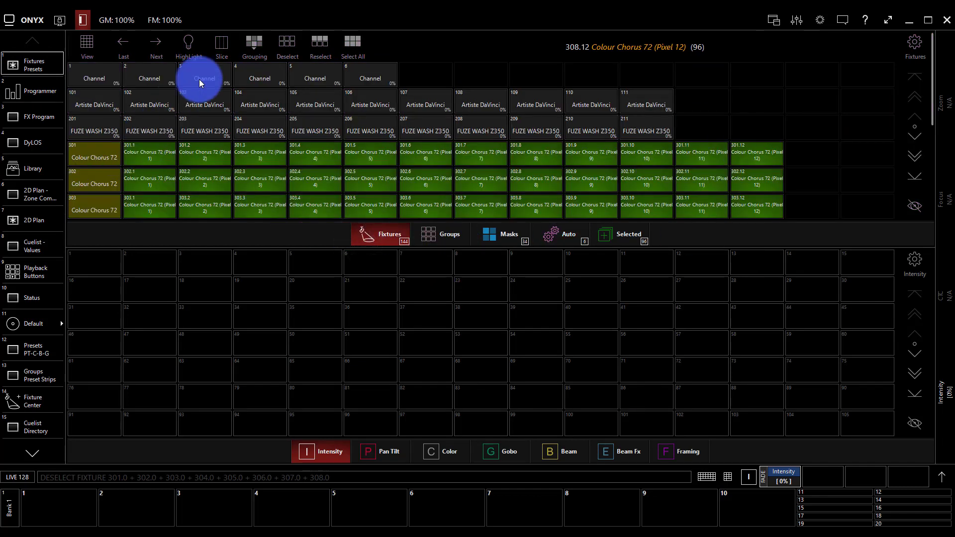
pyautogui.click(729, 477)
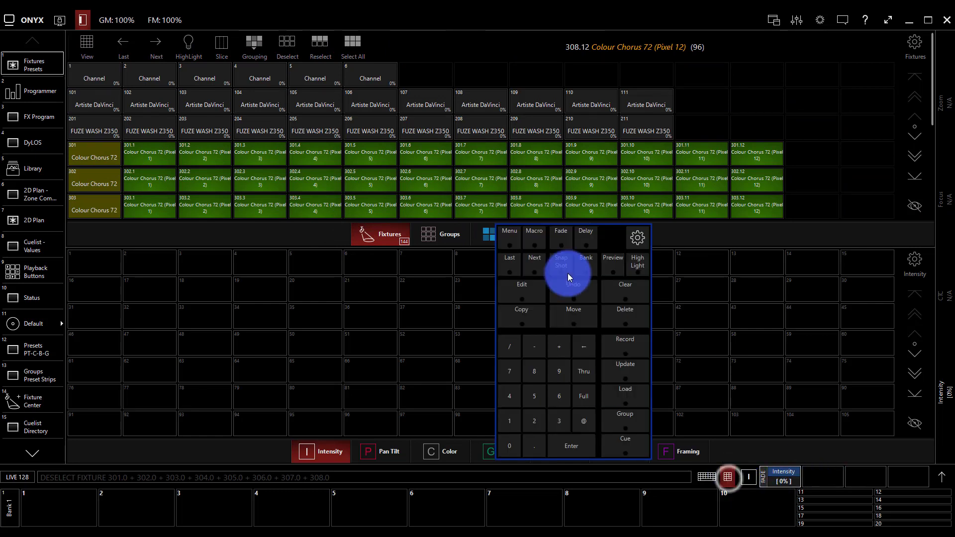
pyautogui.click(610, 296)
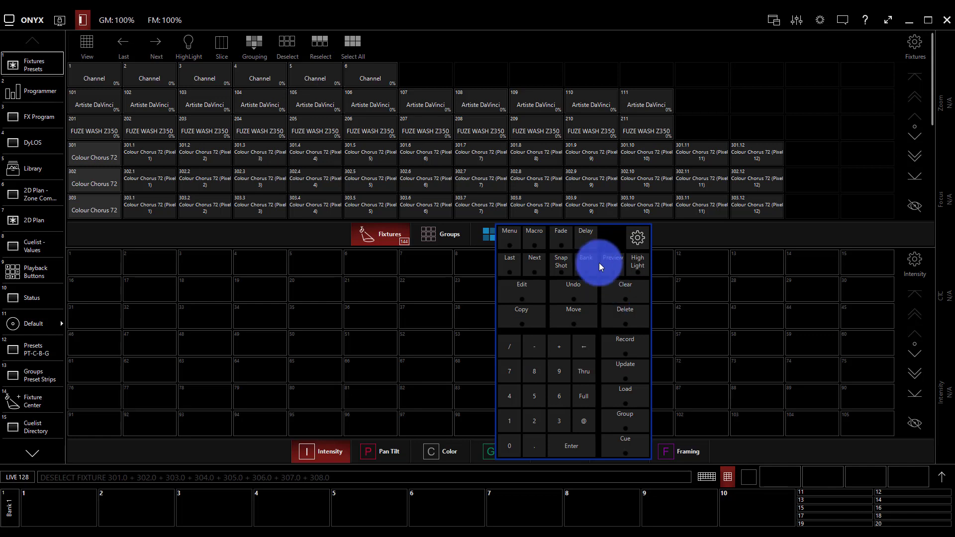
pyautogui.moveTo(615, 243); pyautogui.dragTo(909, 248)
pyautogui.click(348, 50)
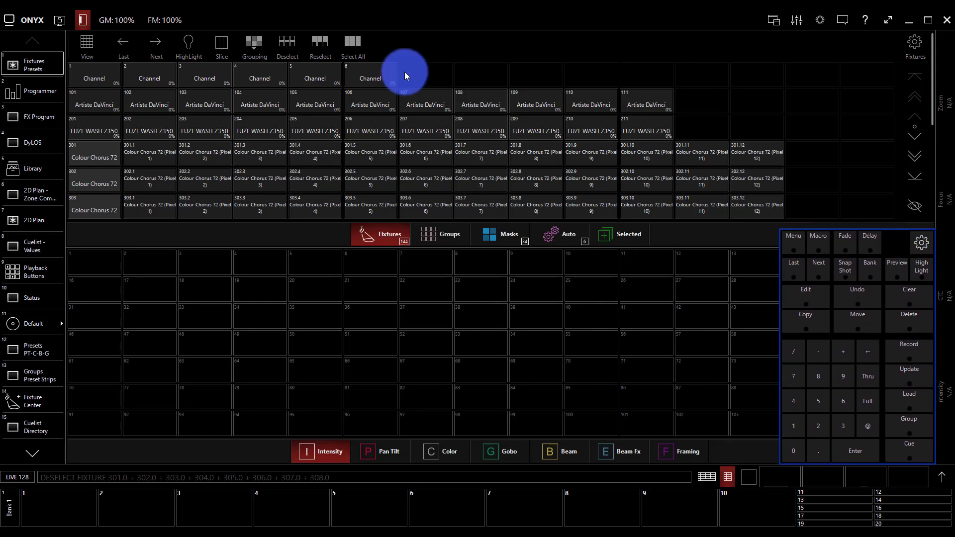
# Record Channel fixtures 1 to 6 as user group 1 and name the group Lekos
pyautogui.click(98, 75)
pyautogui.click(150, 76)
pyautogui.click(221, 74)
pyautogui.click(271, 75)
pyautogui.click(315, 76)
pyautogui.click(365, 76)
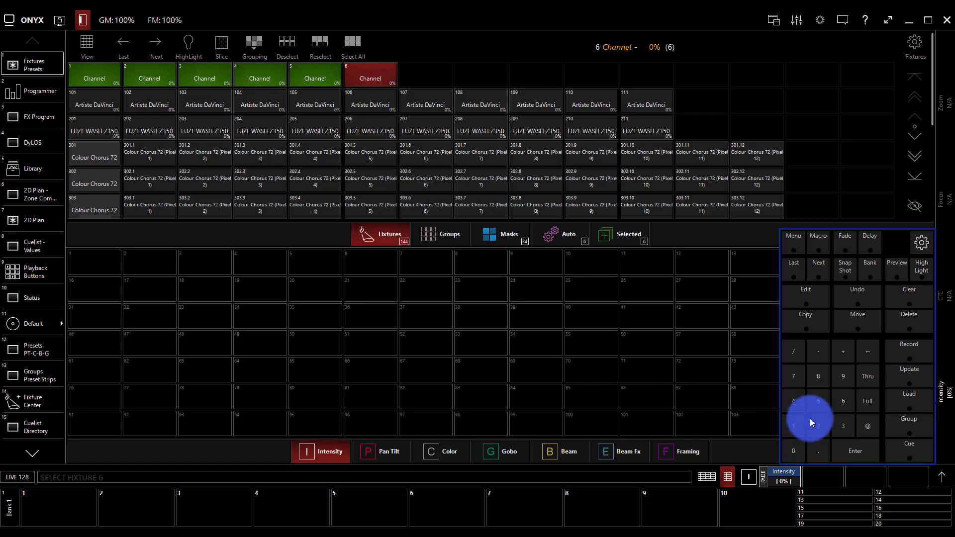
pyautogui.click(908, 357)
pyautogui.click(448, 242)
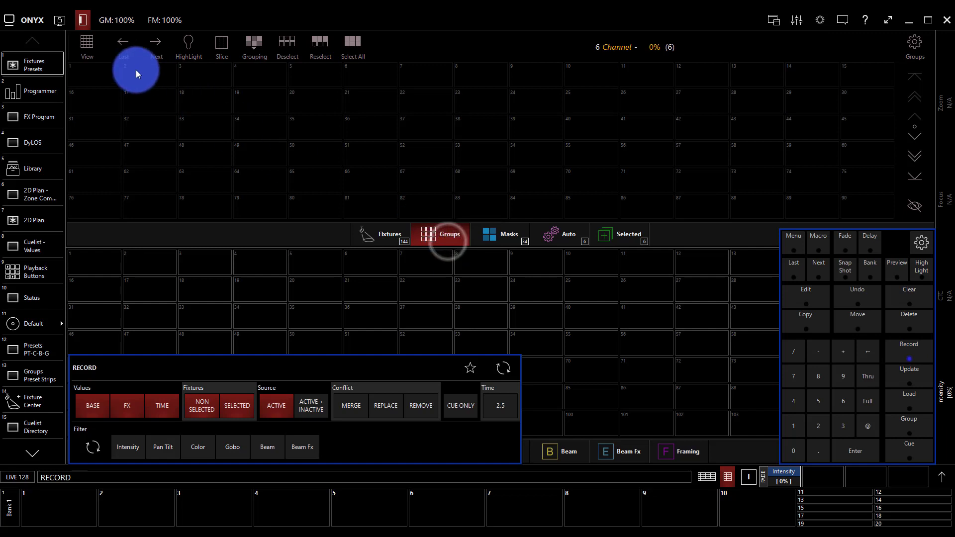
pyautogui.click(87, 73)
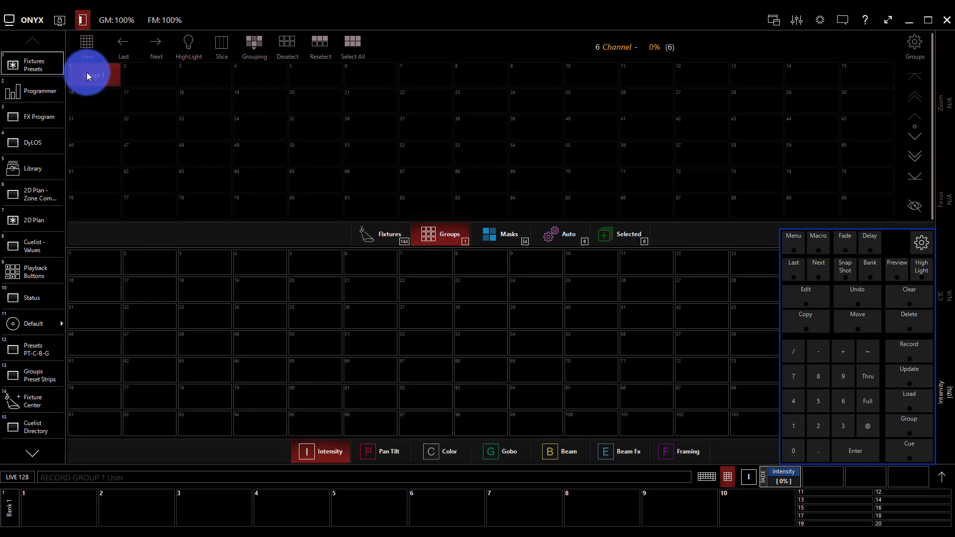
pyautogui.write('Lekos')
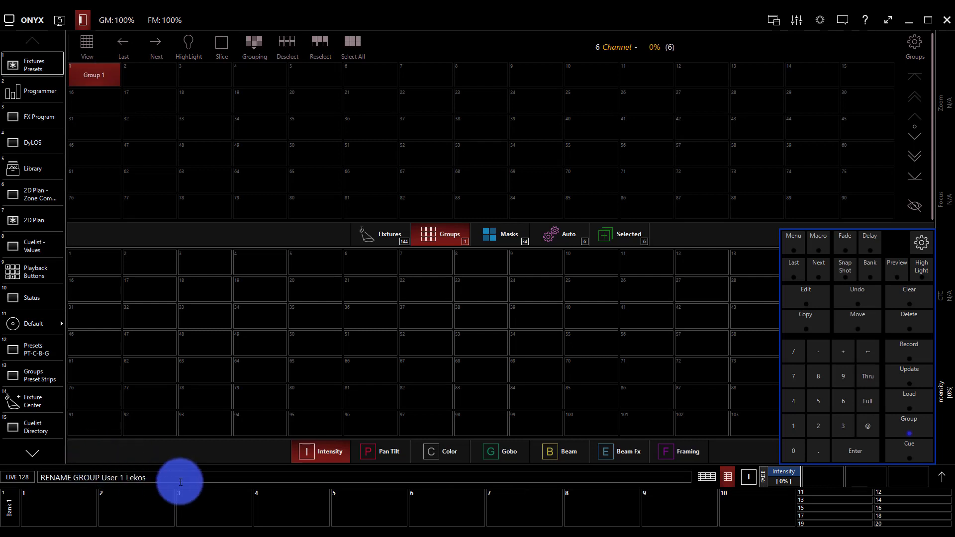
pyautogui.press('Return')
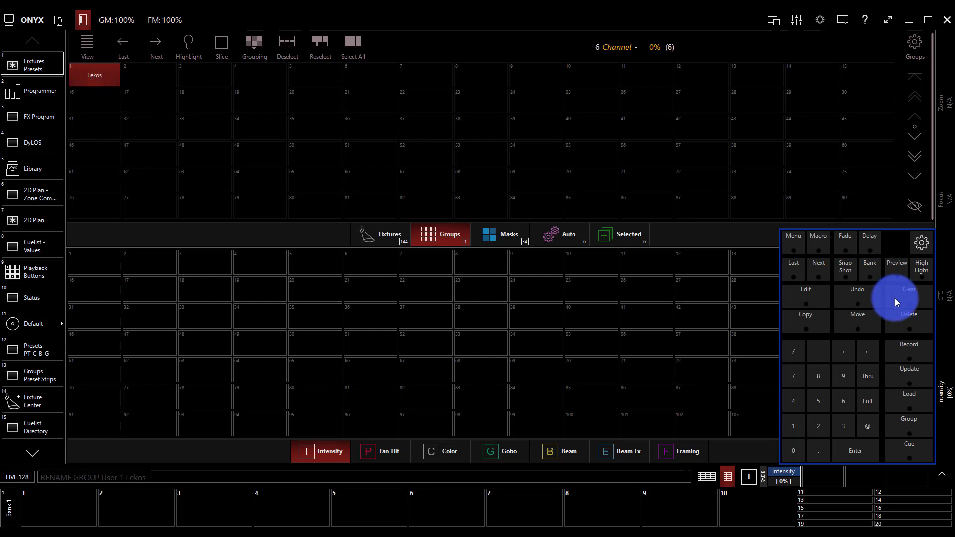
# Reselect user group 1 and rename it Leko
pyautogui.click(115, 69)
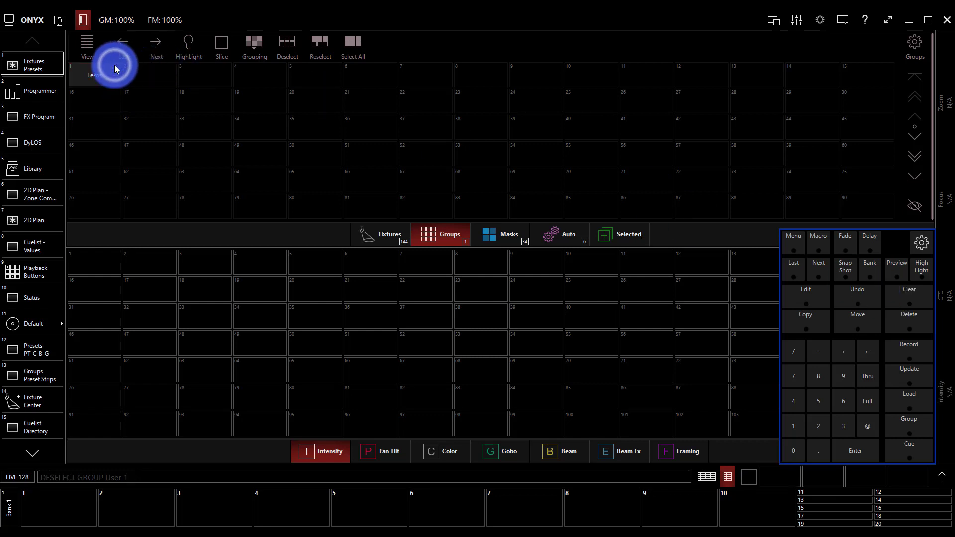
pyautogui.click(116, 69)
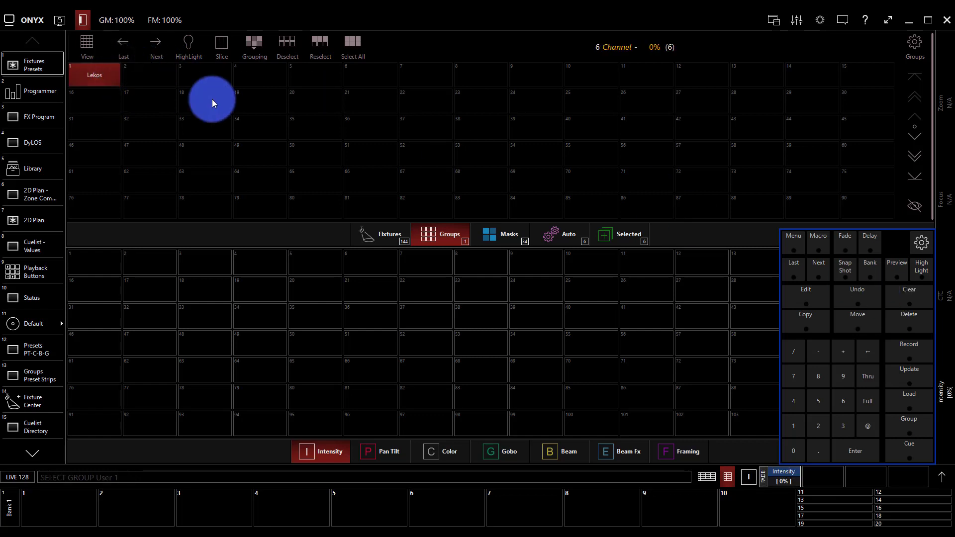
pyautogui.write('Leko')
pyautogui.press('Return')
# Select all Artiste DaVinci fixtures through their automatic group and record them as user group 2
pyautogui.click(550, 238)
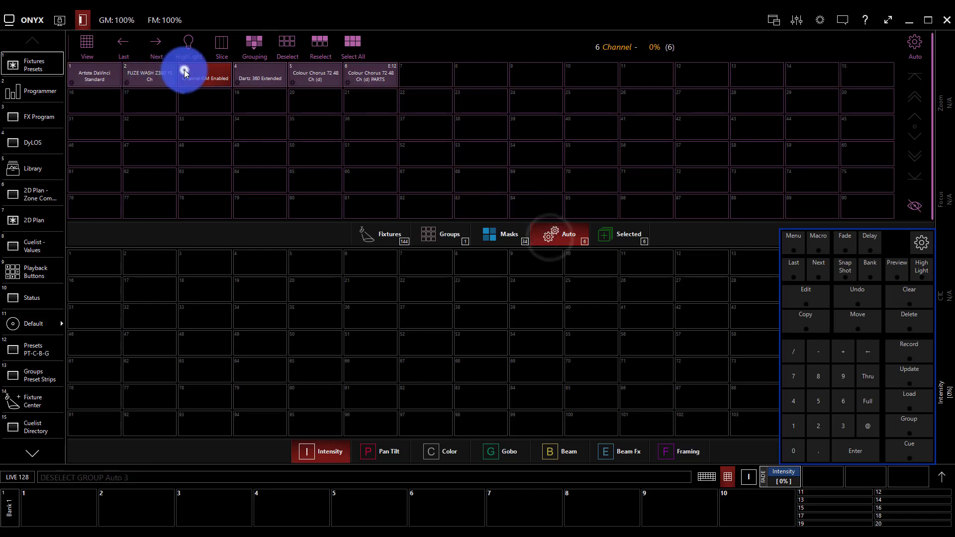
pyautogui.click(144, 75)
pyautogui.click(100, 75)
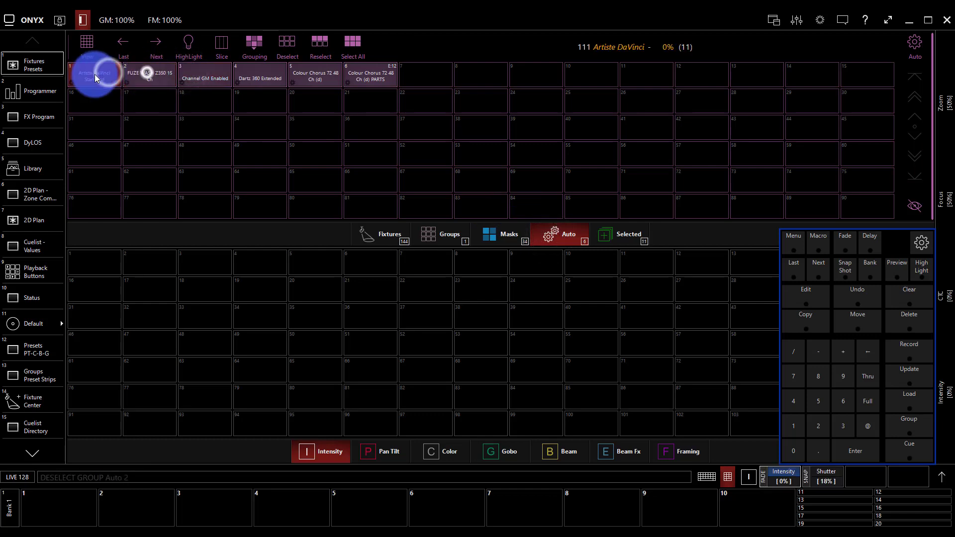
pyautogui.click(438, 234)
pyautogui.click(890, 352)
pyautogui.click(131, 74)
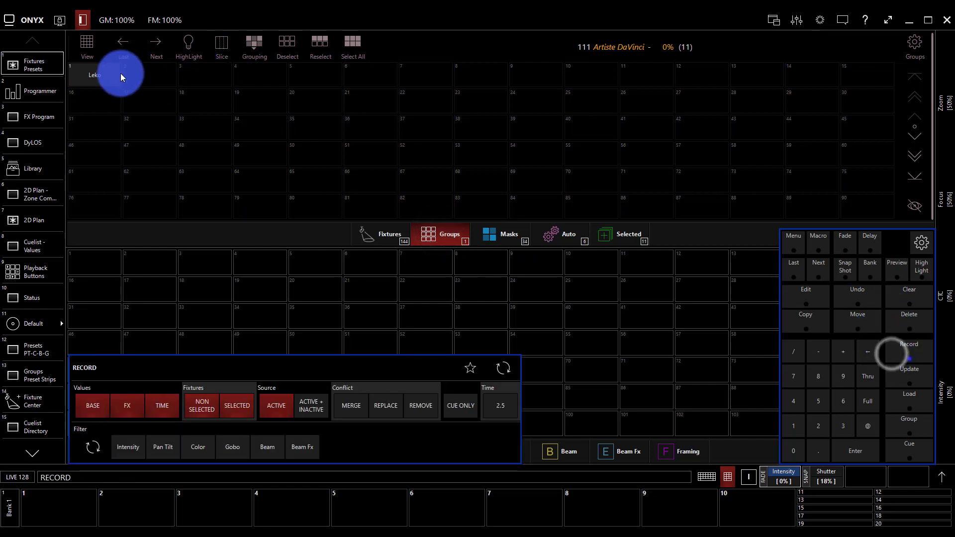
# Name user group 2 Da vinci and clear the fixture selection
pyautogui.write('Da vinc')
pyautogui.press('BackSpace')
pyautogui.press('BackSpace')
pyautogui.press('BackSpace')
pyautogui.press('BackSpace')
pyautogui.press('BackSpace')
pyautogui.press('BackSpace')
pyautogui.write('vinci')
pyautogui.press('Return')
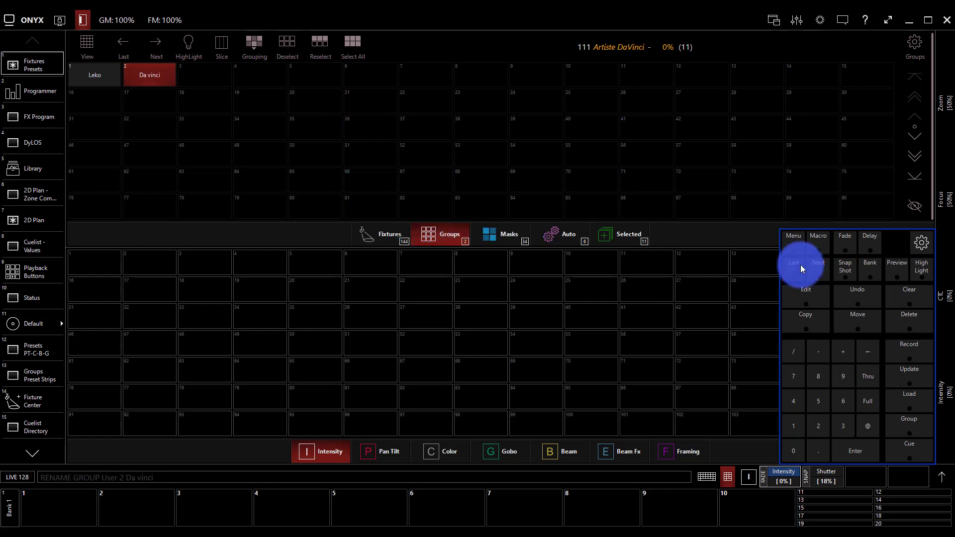
pyautogui.click(888, 304)
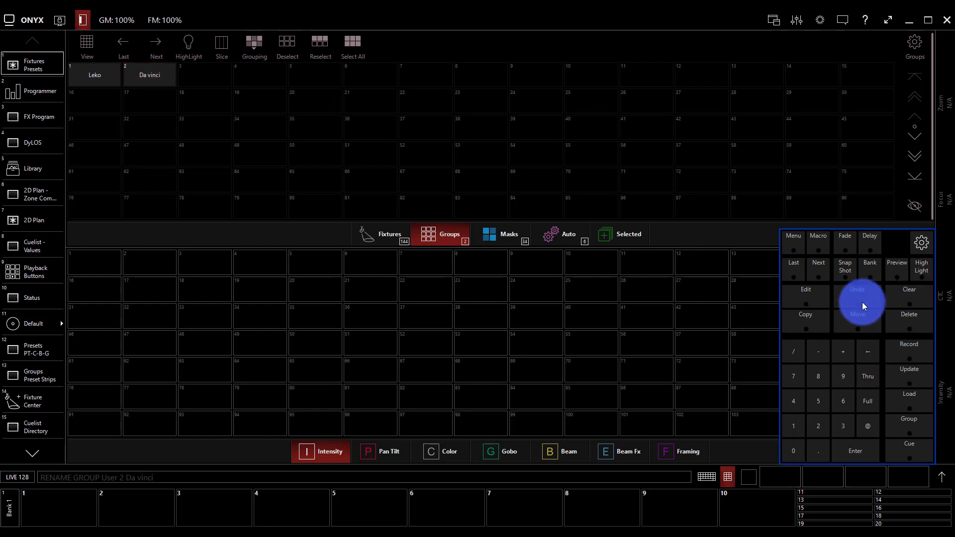
# Select the Da vinci group and apply the Every 2 mask to it
pyautogui.click(483, 230)
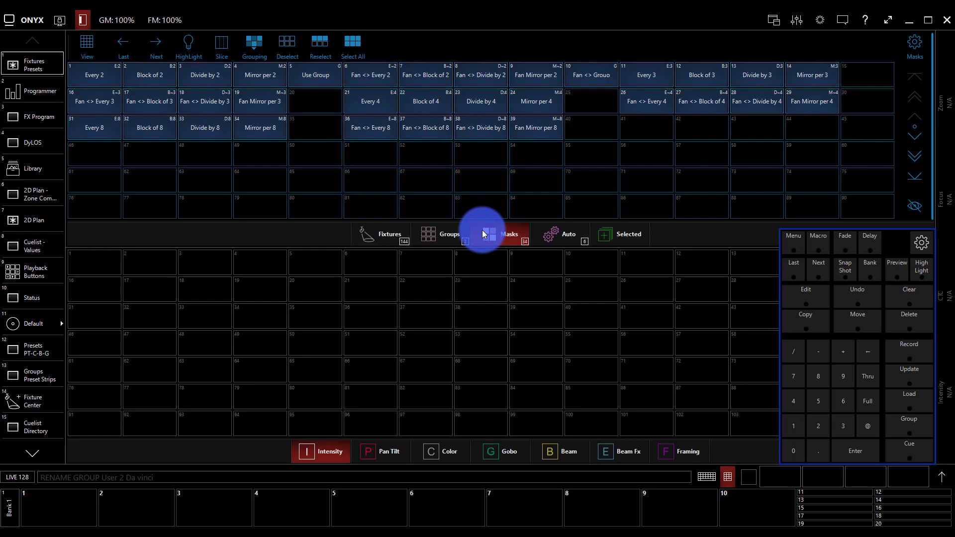
pyautogui.click(456, 243)
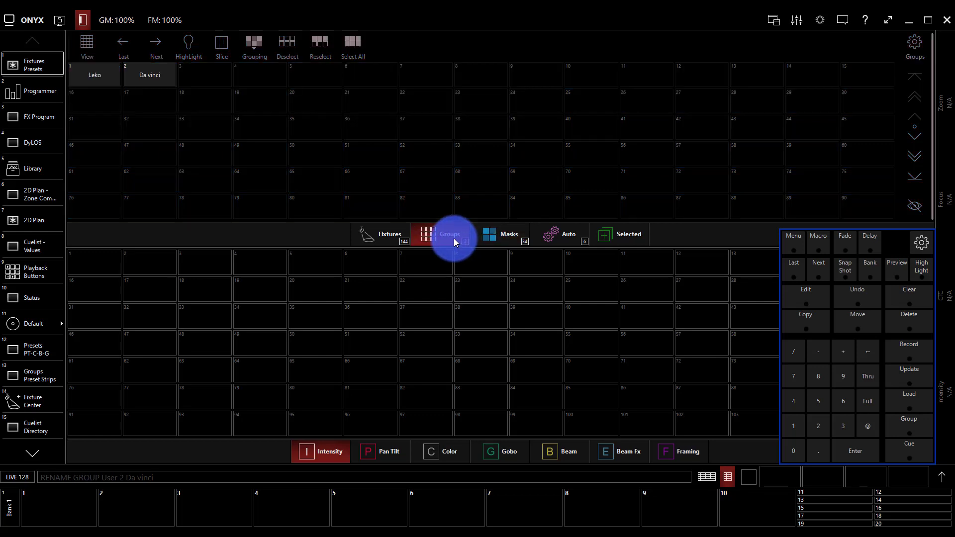
pyautogui.click(142, 77)
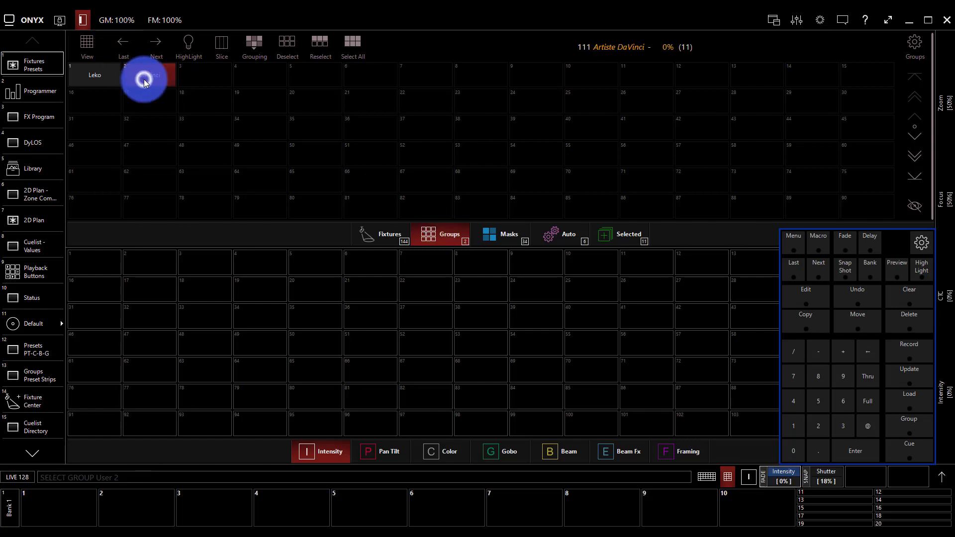
pyautogui.click(495, 234)
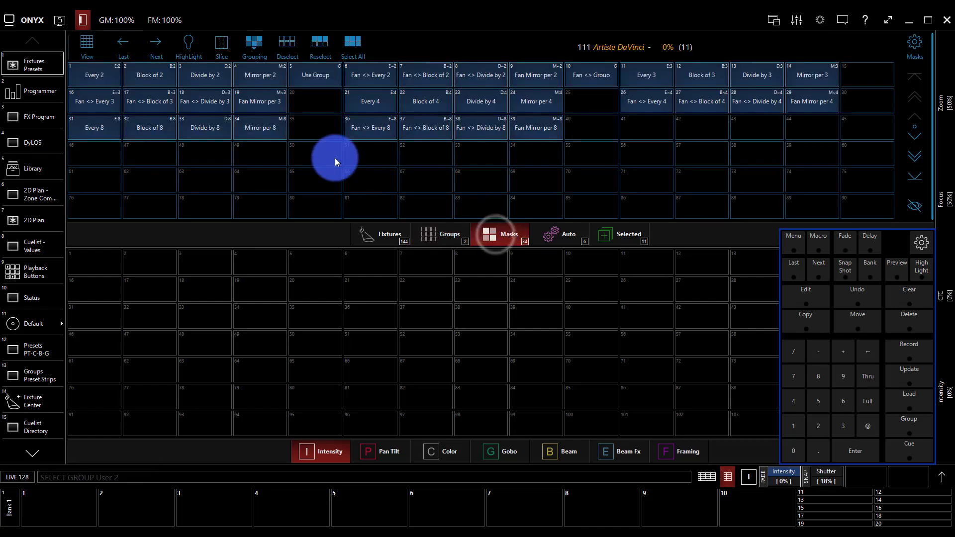
pyautogui.click(106, 74)
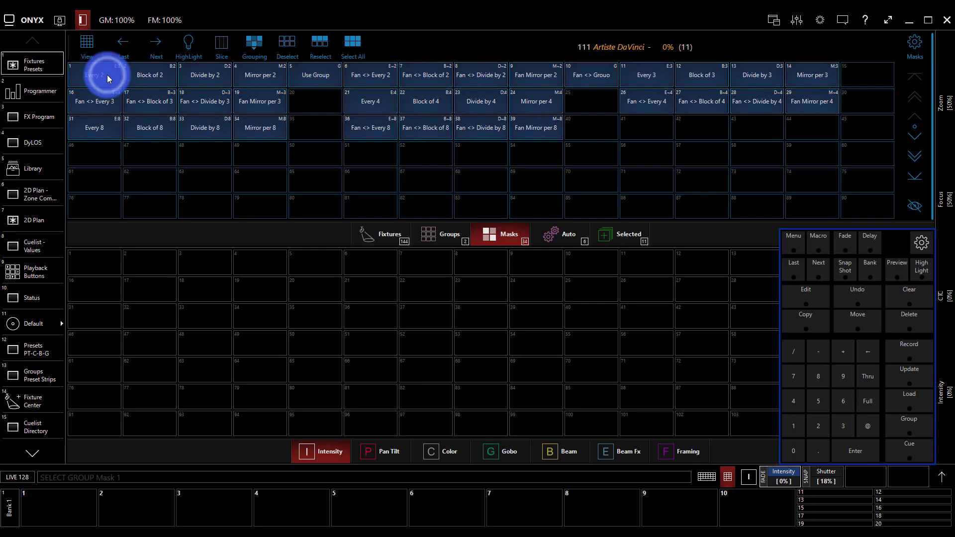
# Highlight the masked fixtures on the 2D Plan and step to the next subset of the selection
pyautogui.click(36, 221)
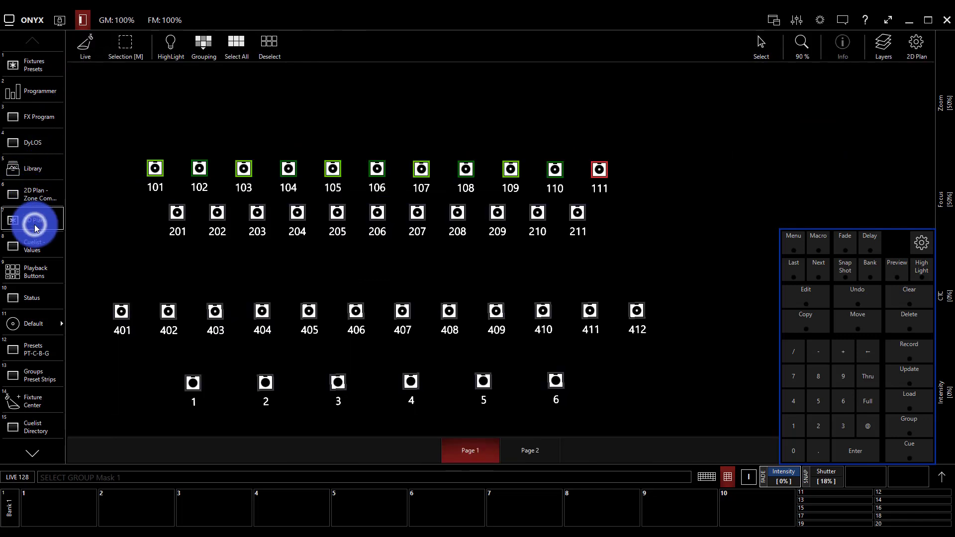
pyautogui.click(168, 42)
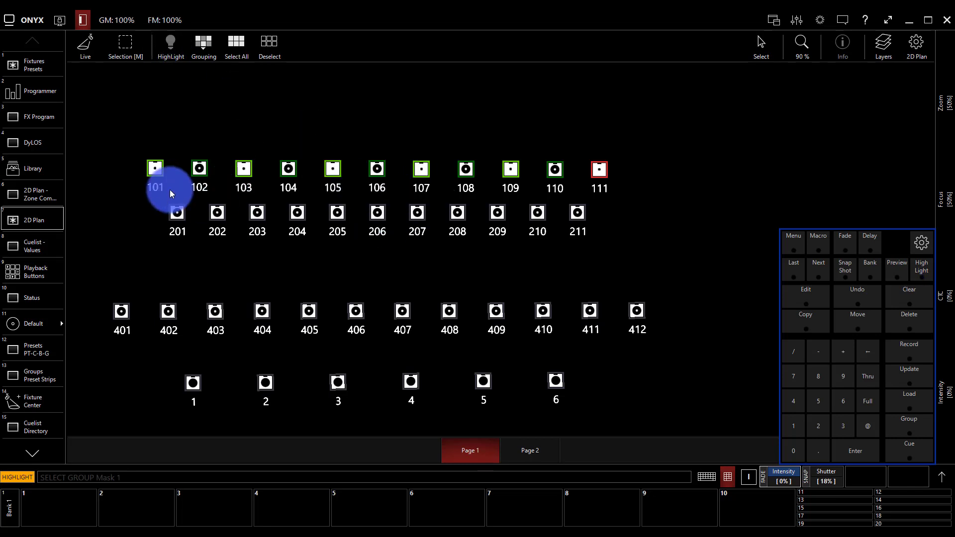
pyautogui.click(161, 172)
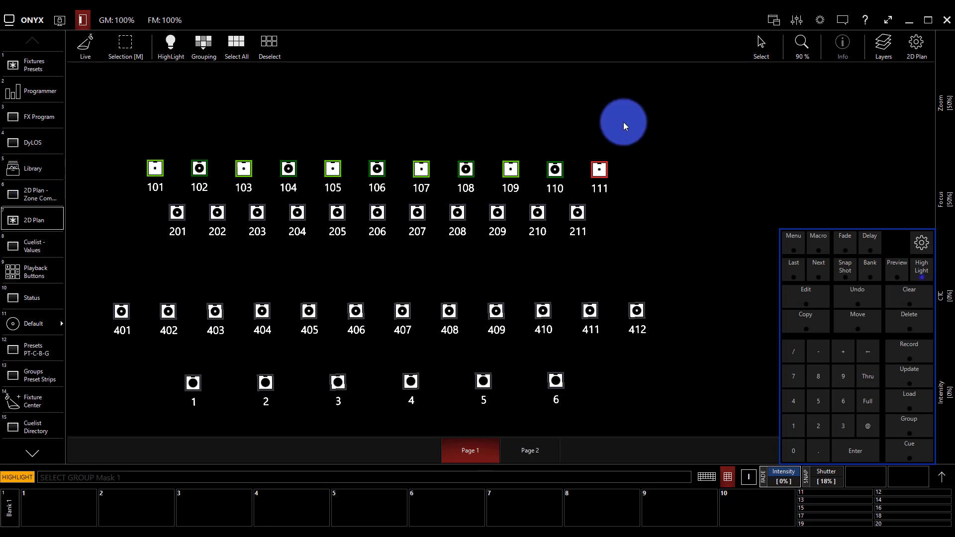
pyautogui.click(814, 270)
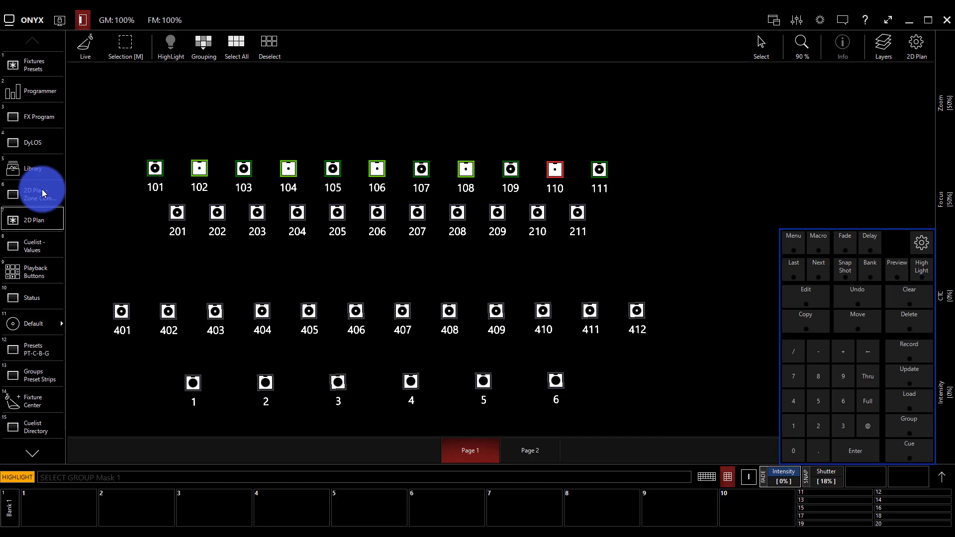
# Check the grouping settings, then record the DaVinci selection with its Every 2 mask as user group 17 and name it Da Vinci
pyautogui.click(40, 72)
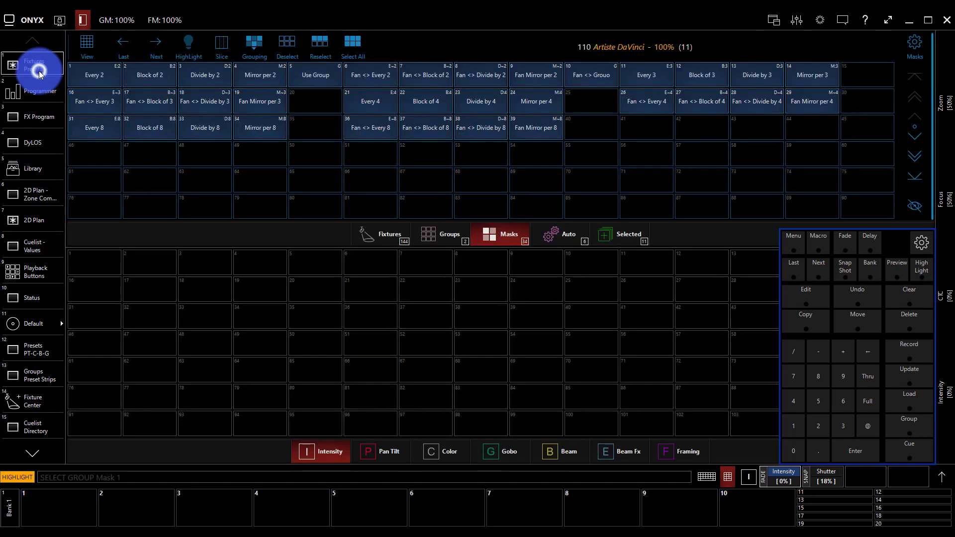
pyautogui.click(447, 244)
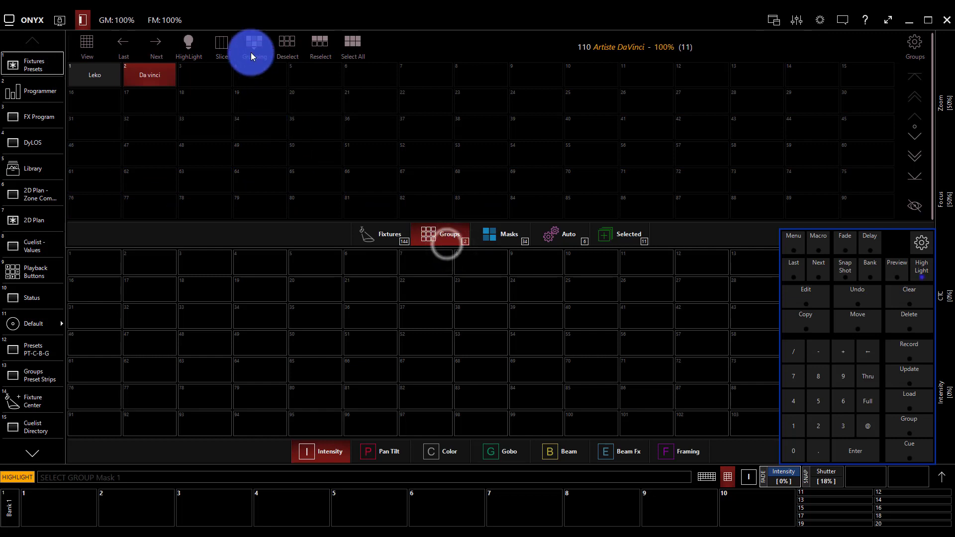
pyautogui.click(255, 45)
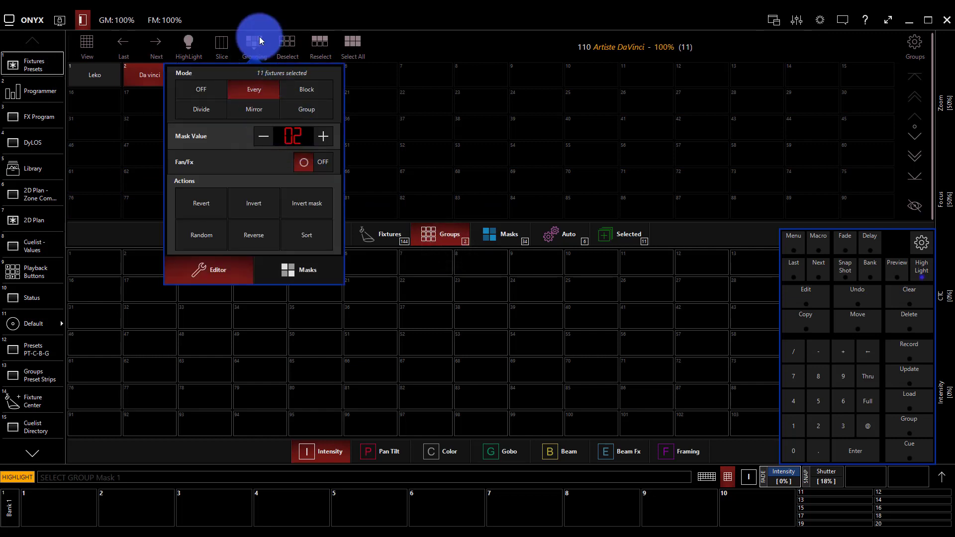
pyautogui.click(486, 234)
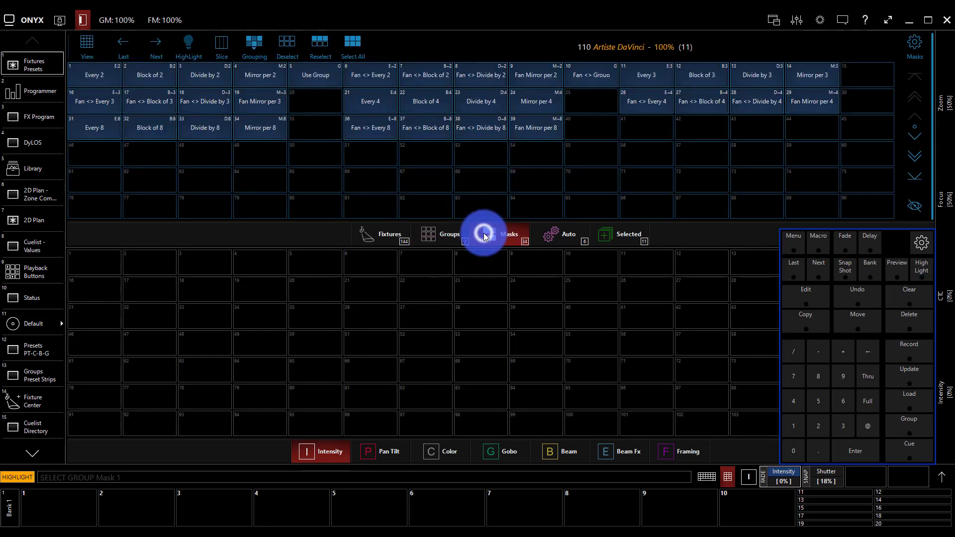
pyautogui.click(441, 232)
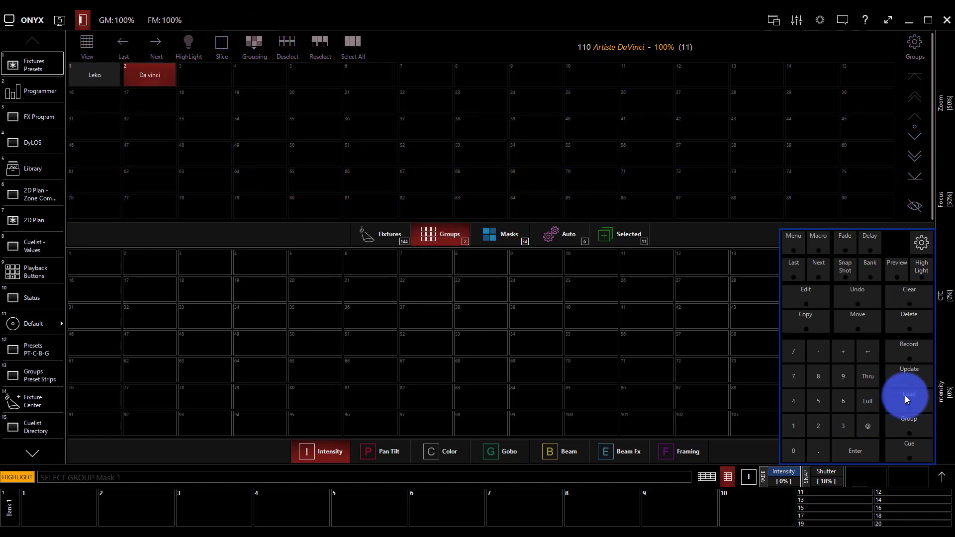
pyautogui.click(923, 358)
pyautogui.click(148, 96)
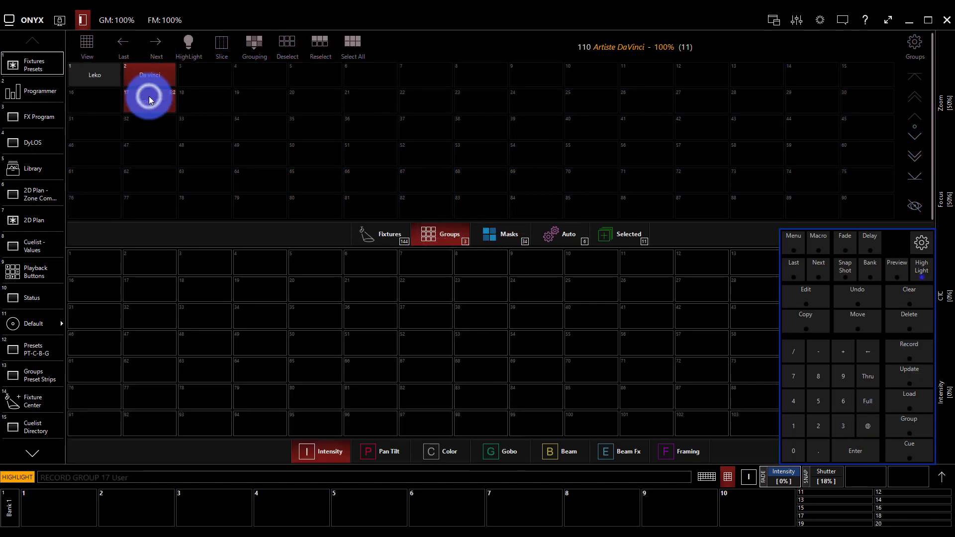
pyautogui.write('Da V')
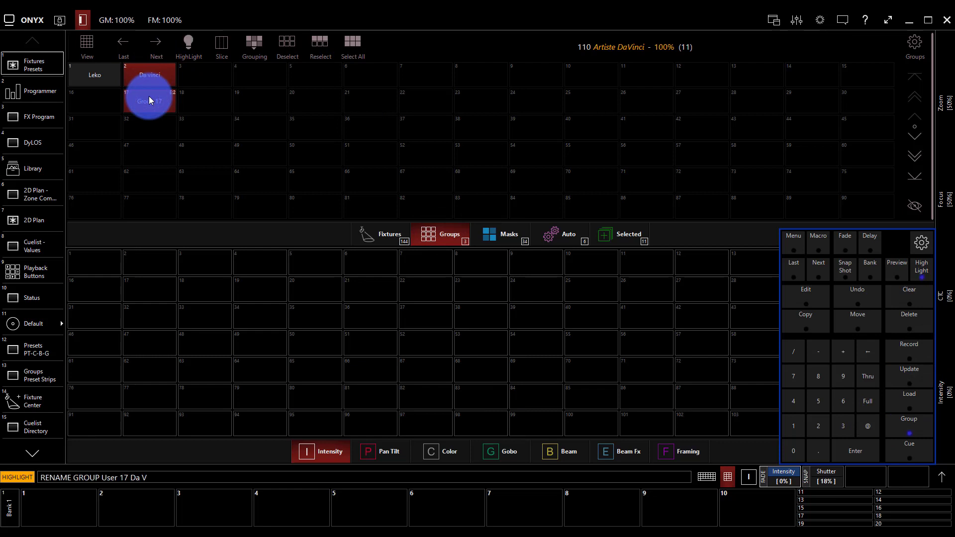
pyautogui.write('inci')
pyautogui.press('Return')
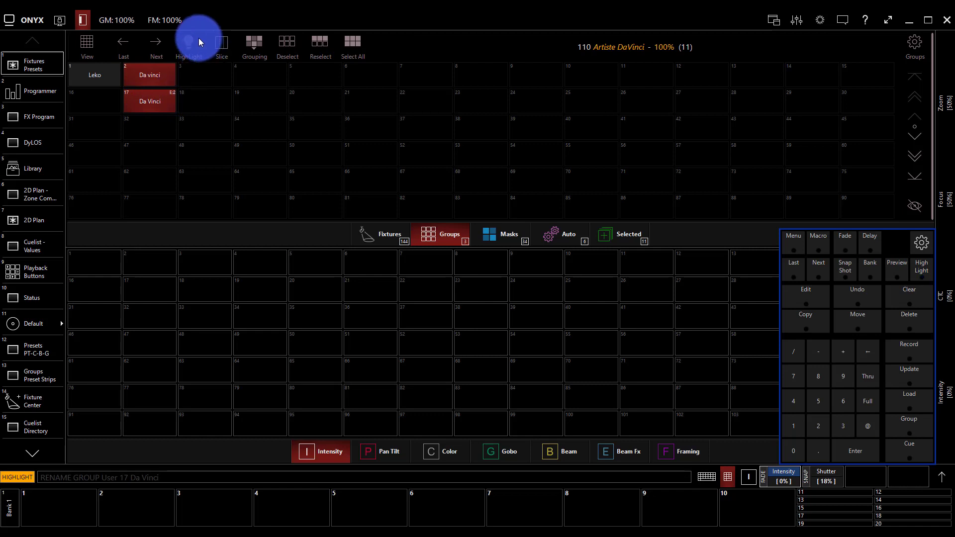
# Turn off the fixture highlight and deselect the Da vinci group's fixtures
pyautogui.click(198, 38)
pyautogui.click(160, 71)
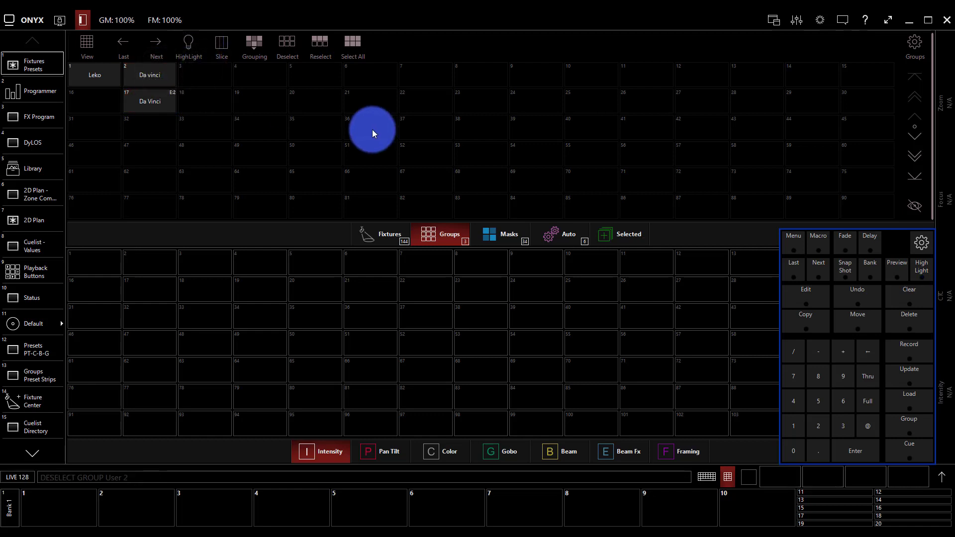
pyautogui.click(545, 152)
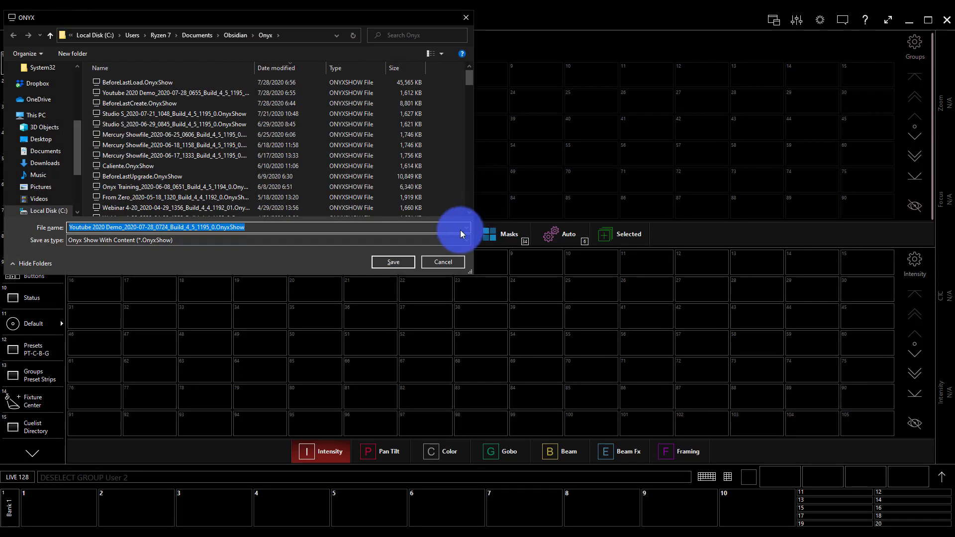
# Dismiss the save with content and save the show without content as Youtube 2020 Demo_2020-07-28_0724_Build_4_5_1195_0.OnyxShow
pyautogui.click(440, 264)
pyautogui.click(18, 21)
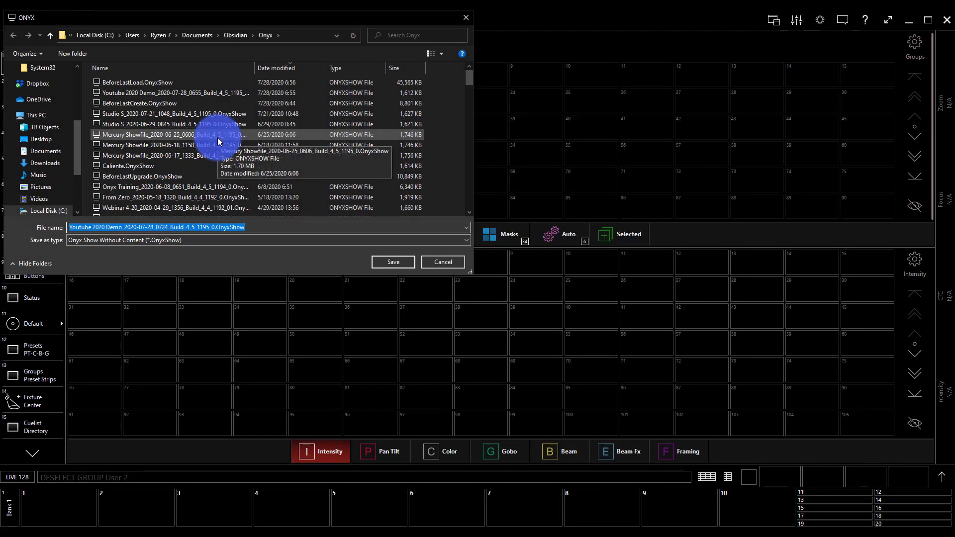
pyautogui.press('Return')
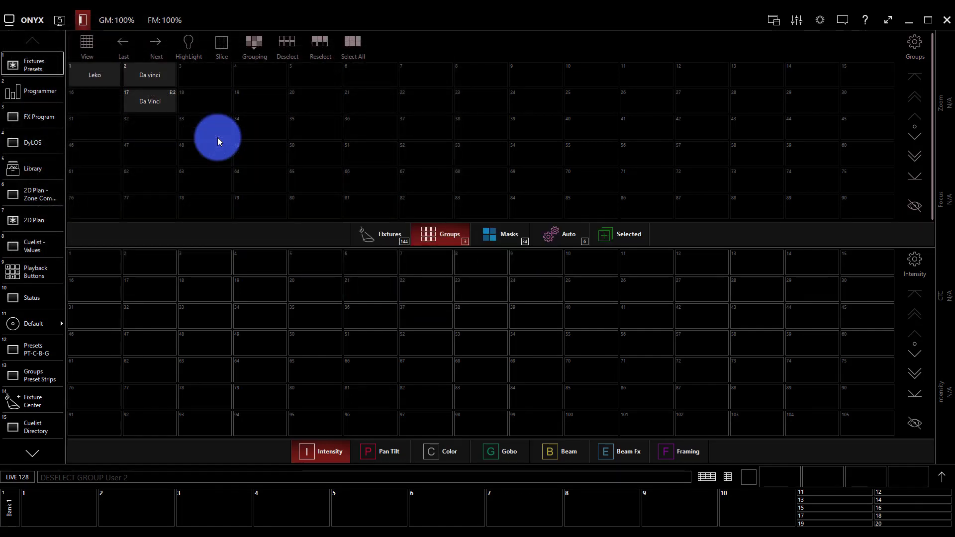
# Reopen the show's save dialog, examine the show name, date, time and build parts of the proposed file name, and cancel
pyautogui.hotkey('ctrl', 's')
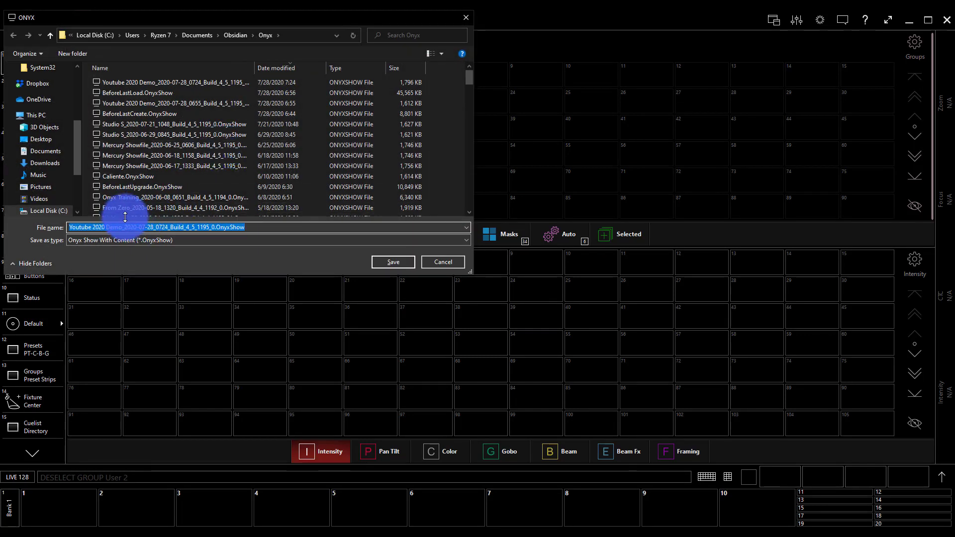
pyautogui.moveTo(70, 227); pyautogui.dragTo(119, 227)
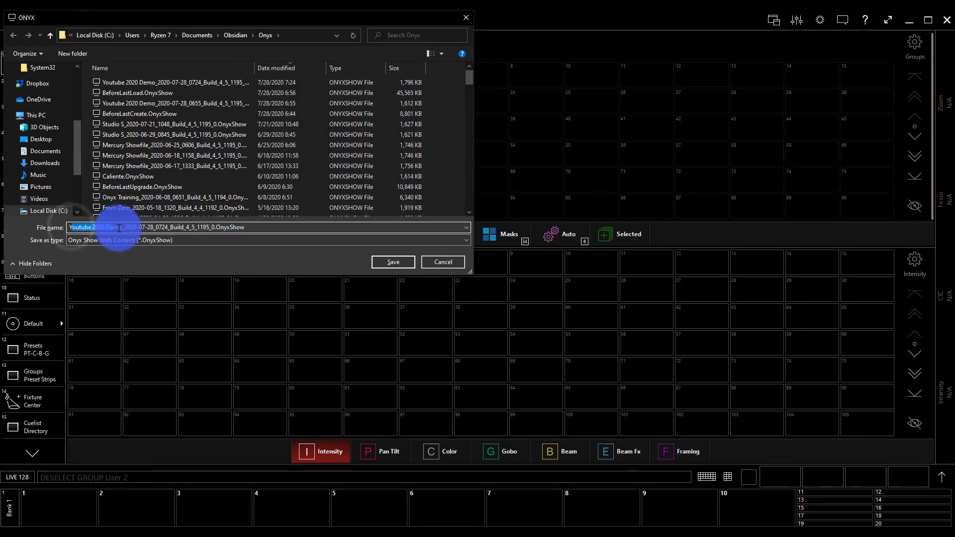
pyautogui.click(165, 228)
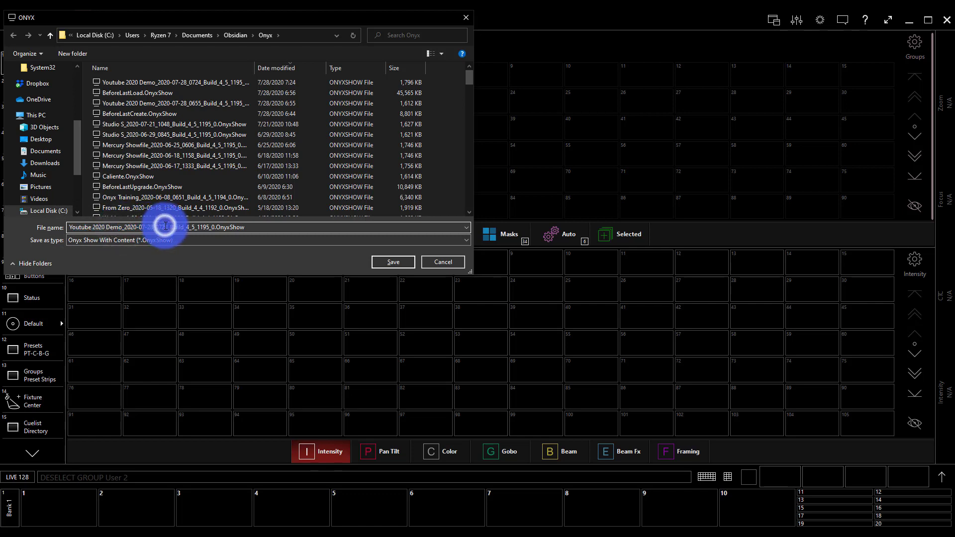
pyautogui.moveTo(168, 228); pyautogui.dragTo(211, 234)
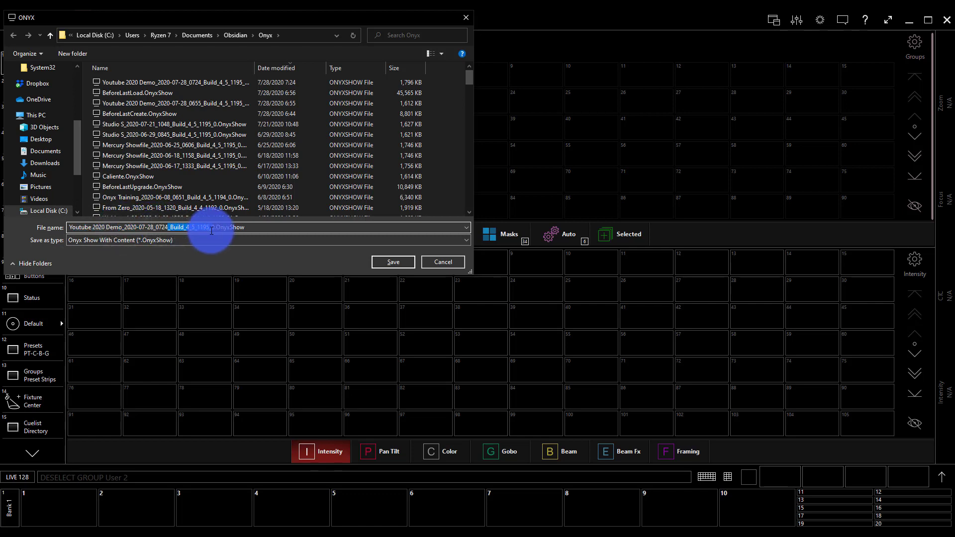
pyautogui.click(211, 233)
pyautogui.click(437, 263)
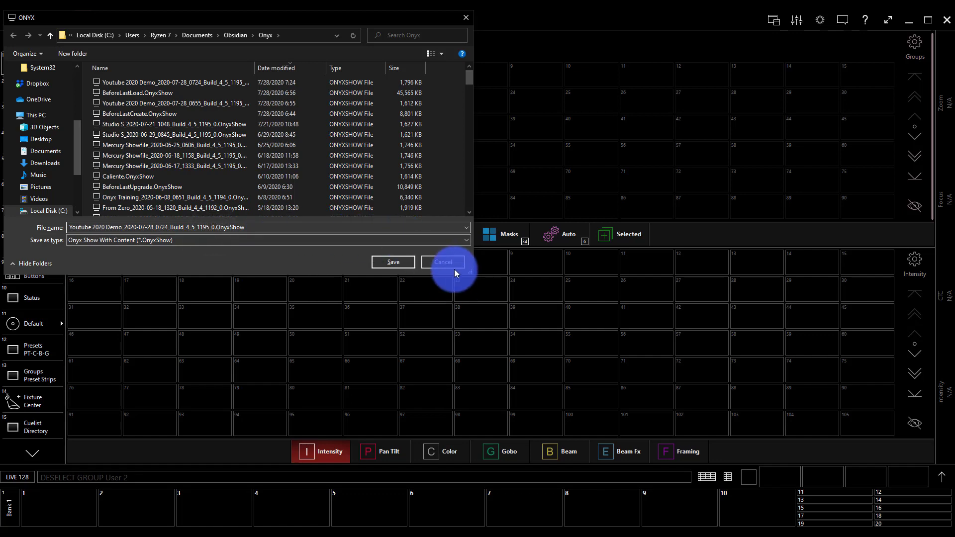